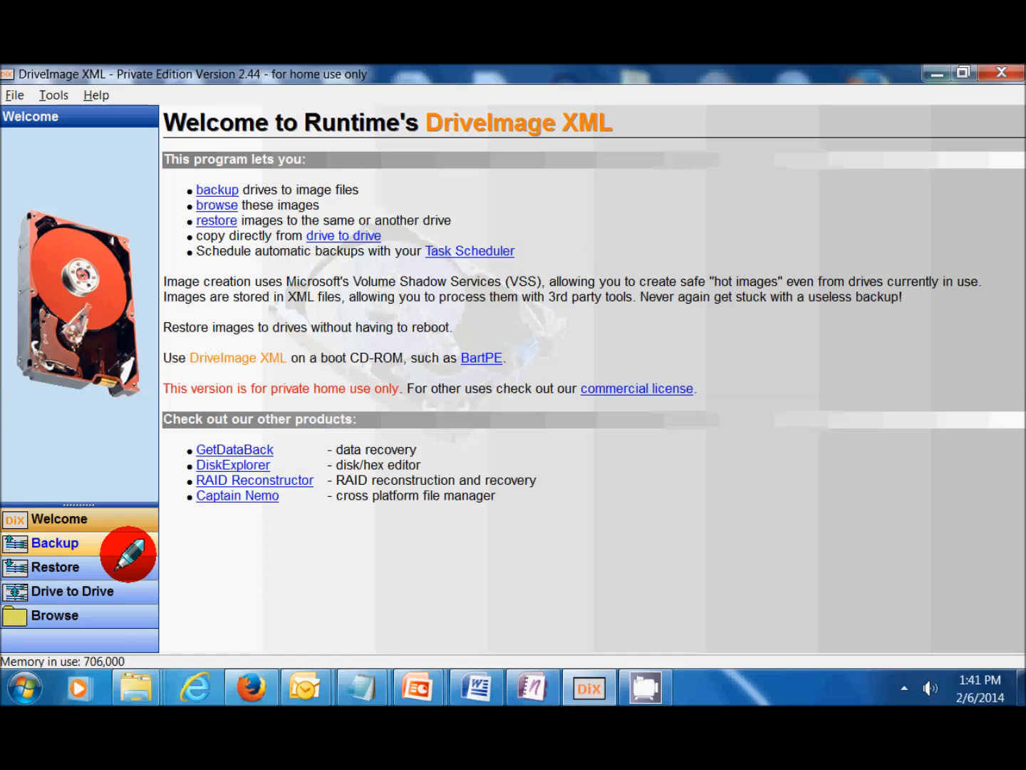
Start a backup of drive C: and advance the wizard to the backup location and imaging options
click(81, 543)
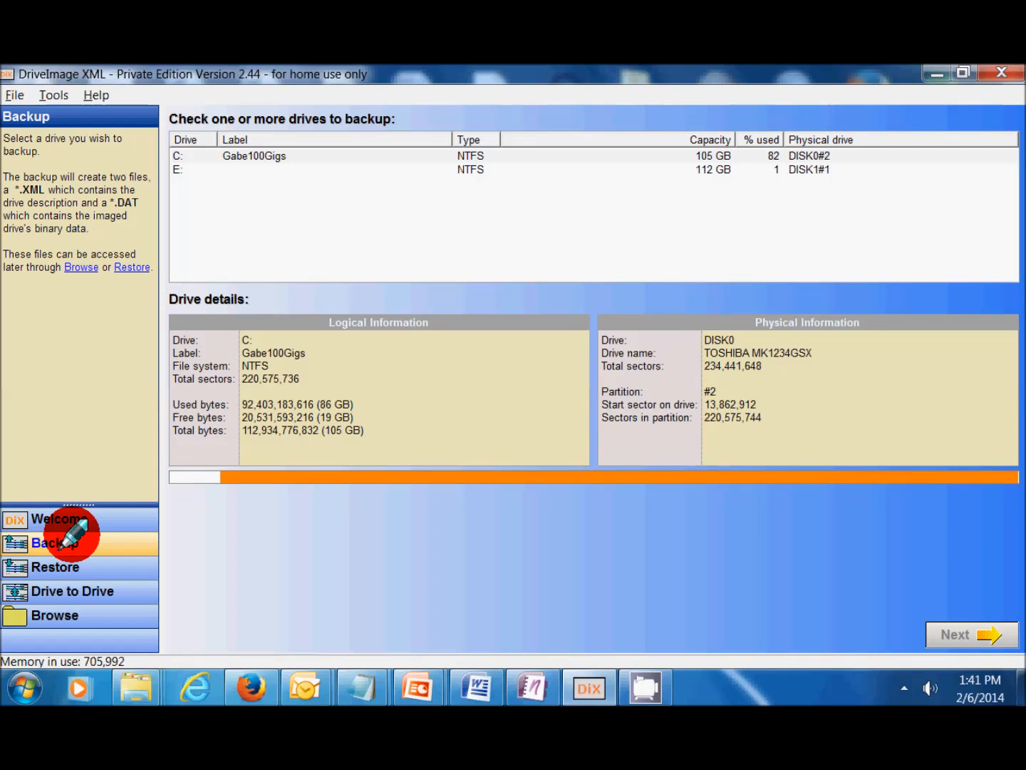
click(196, 156)
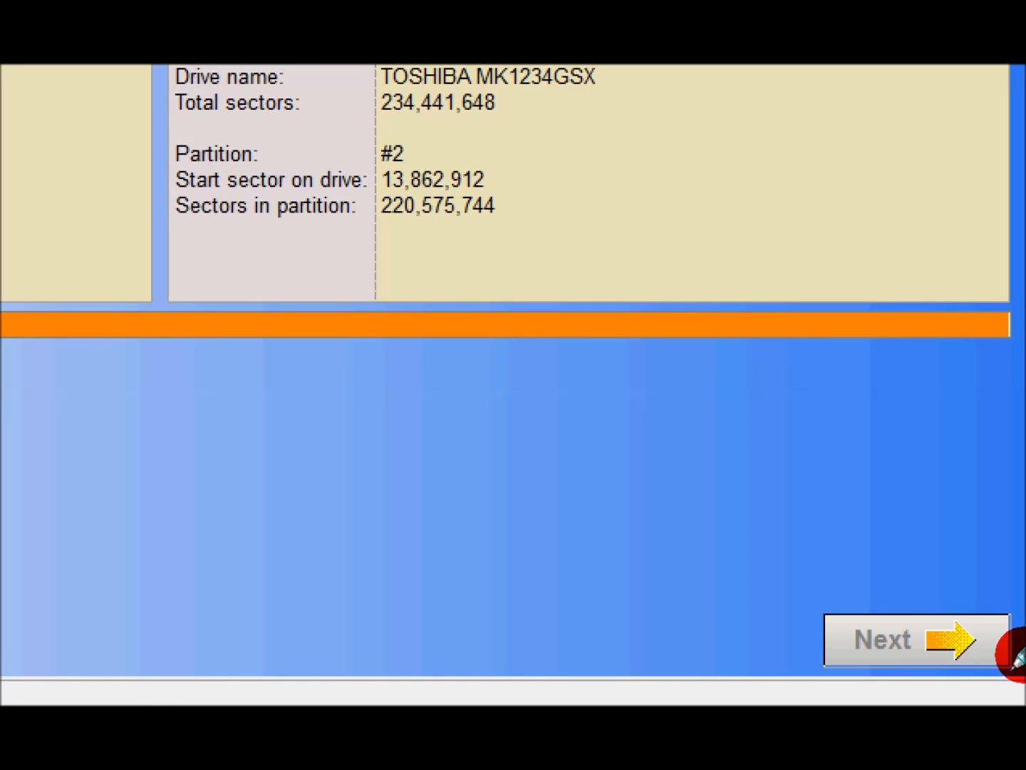
click(947, 637)
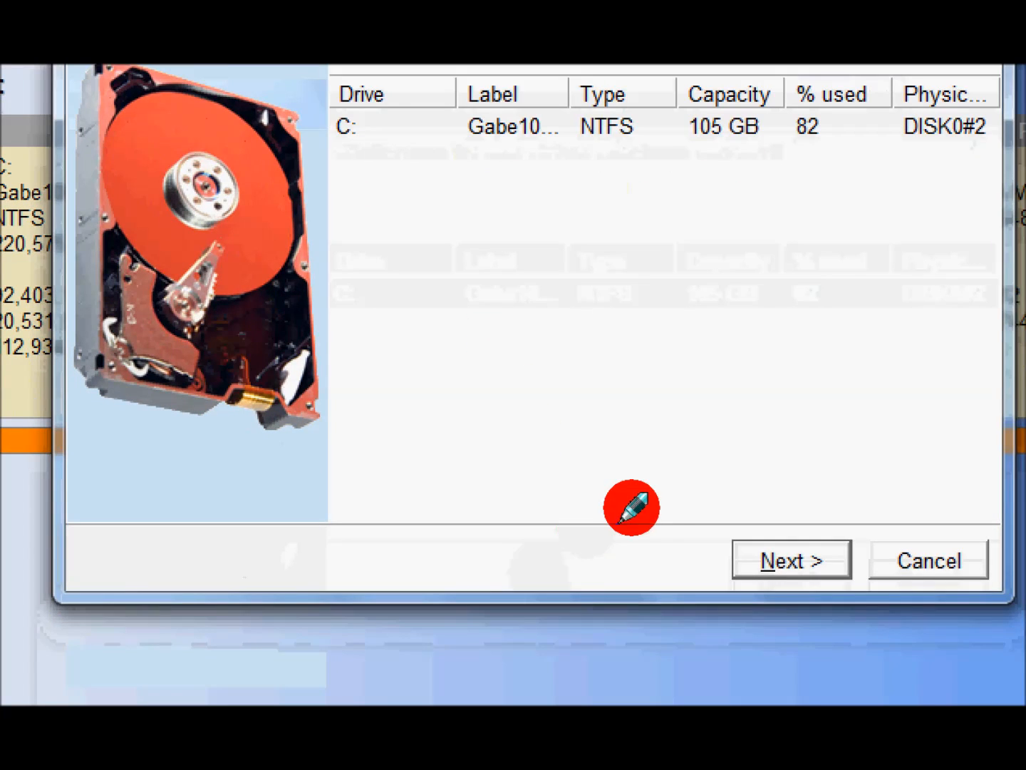
key(Return)
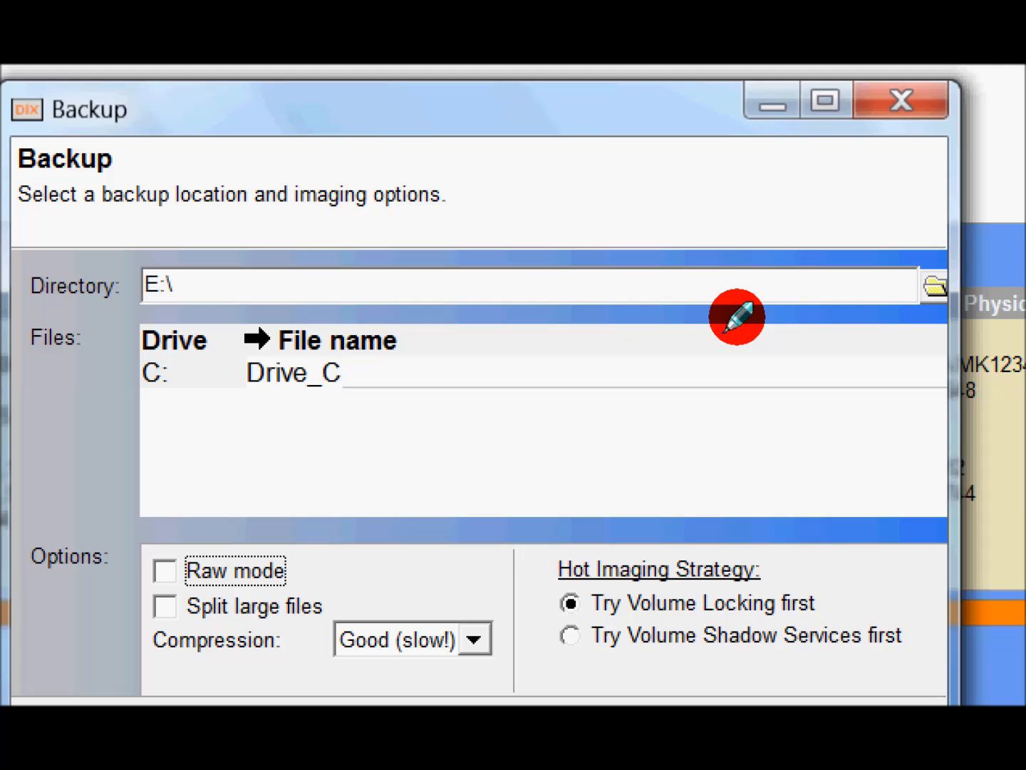
Set the backup directory to Local Disk (E:), keep Volume Locking as the first imaging strategy, and leave the wizard
click(935, 287)
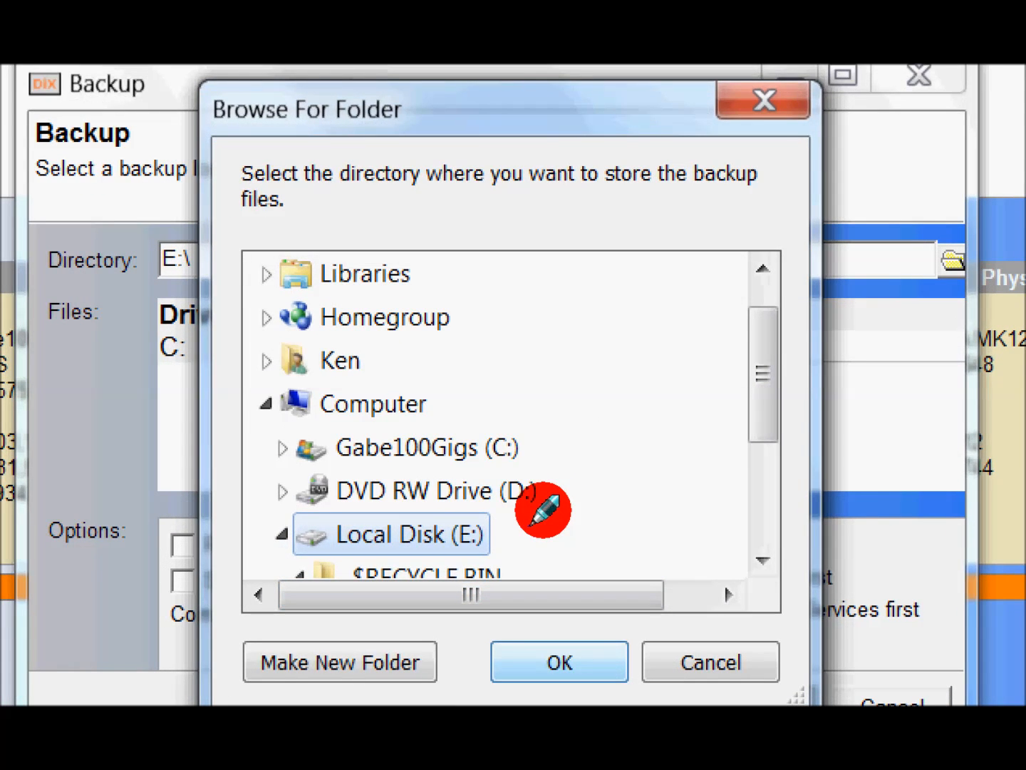
key(Return)
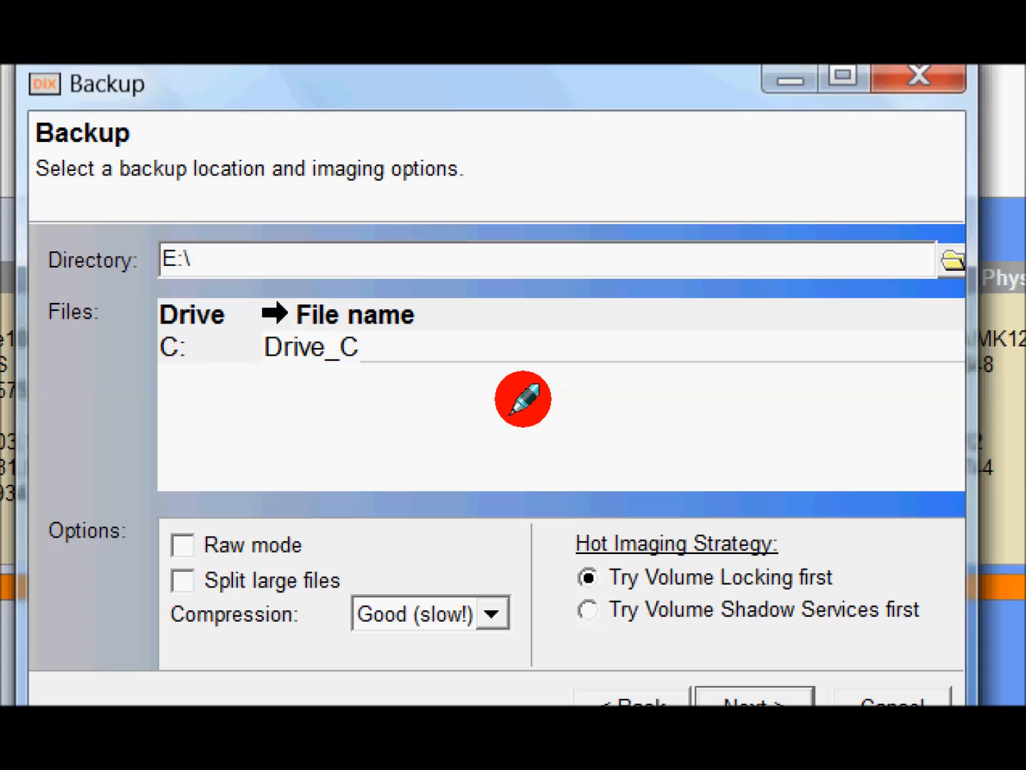
click(410, 359)
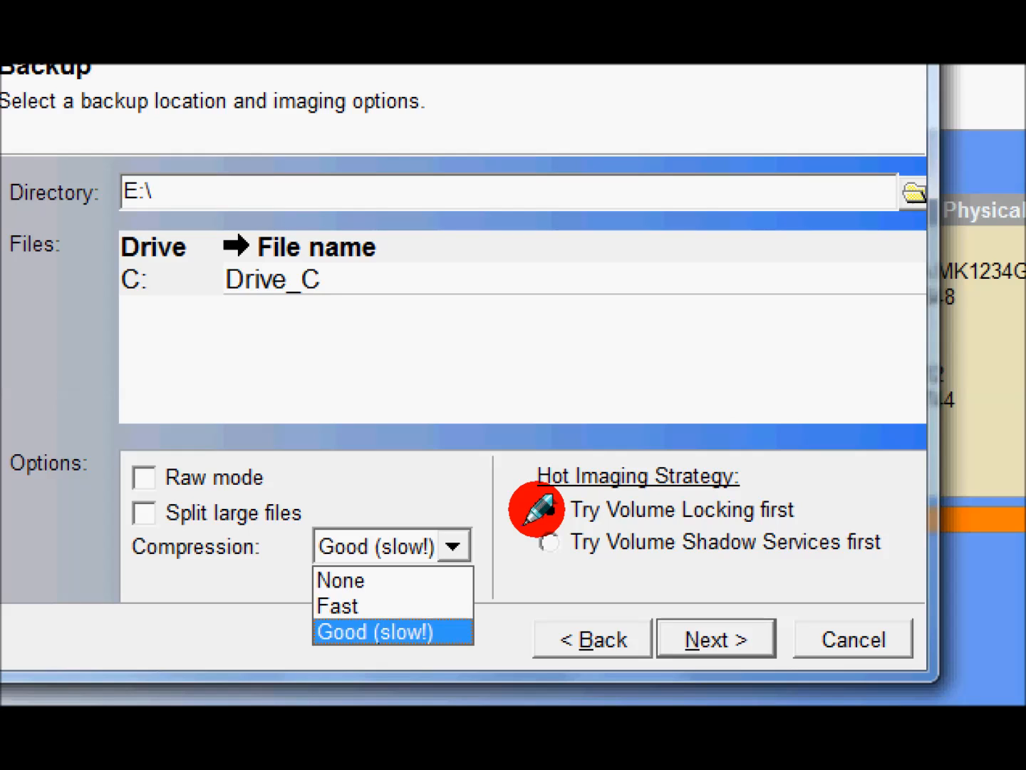
click(538, 509)
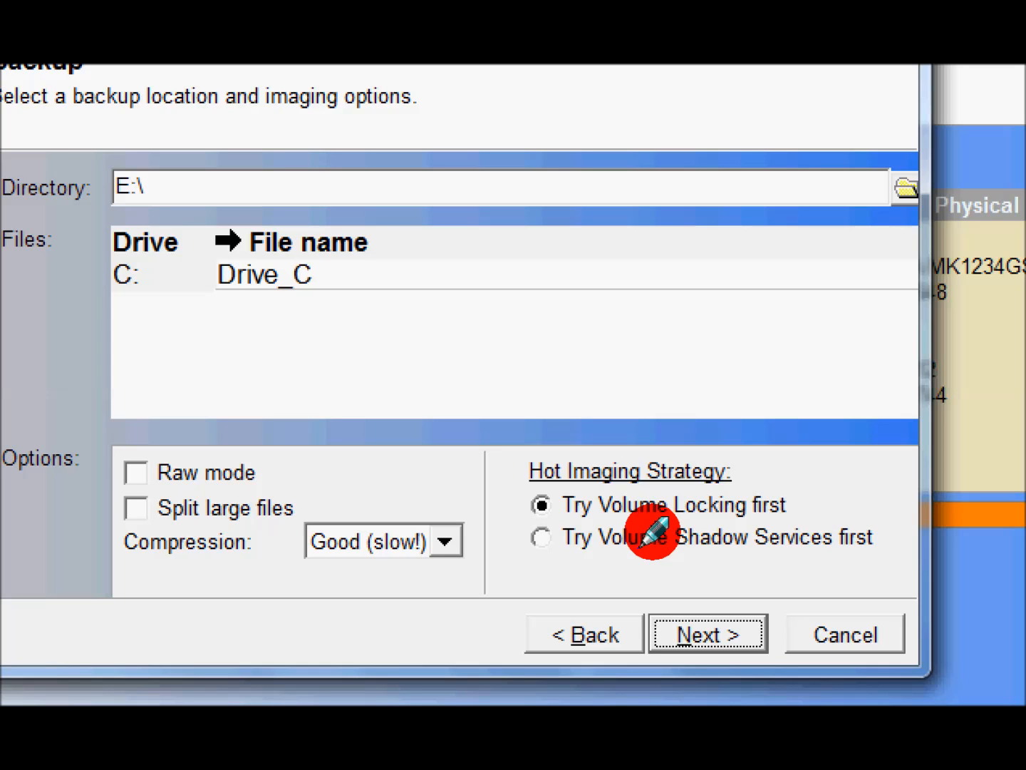
key(Tab)
key(Return)
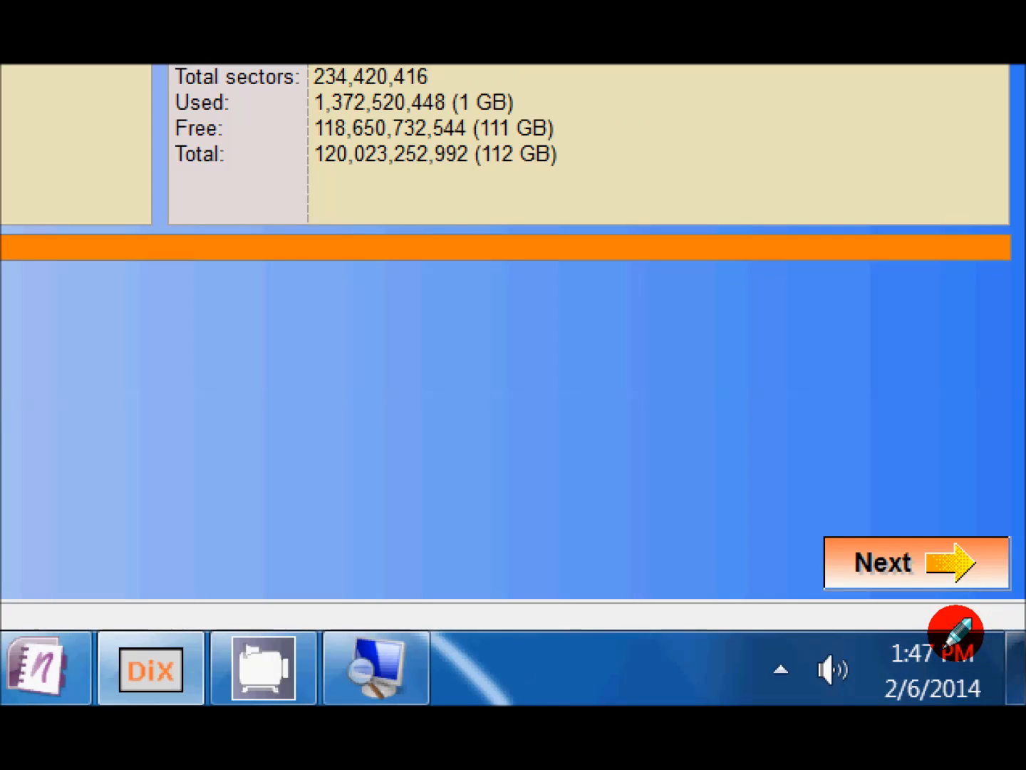
Load the image E:\Drive_C.xml in the restore wizard and select partition DISK0#2 (C:) as the restore target
click(939, 570)
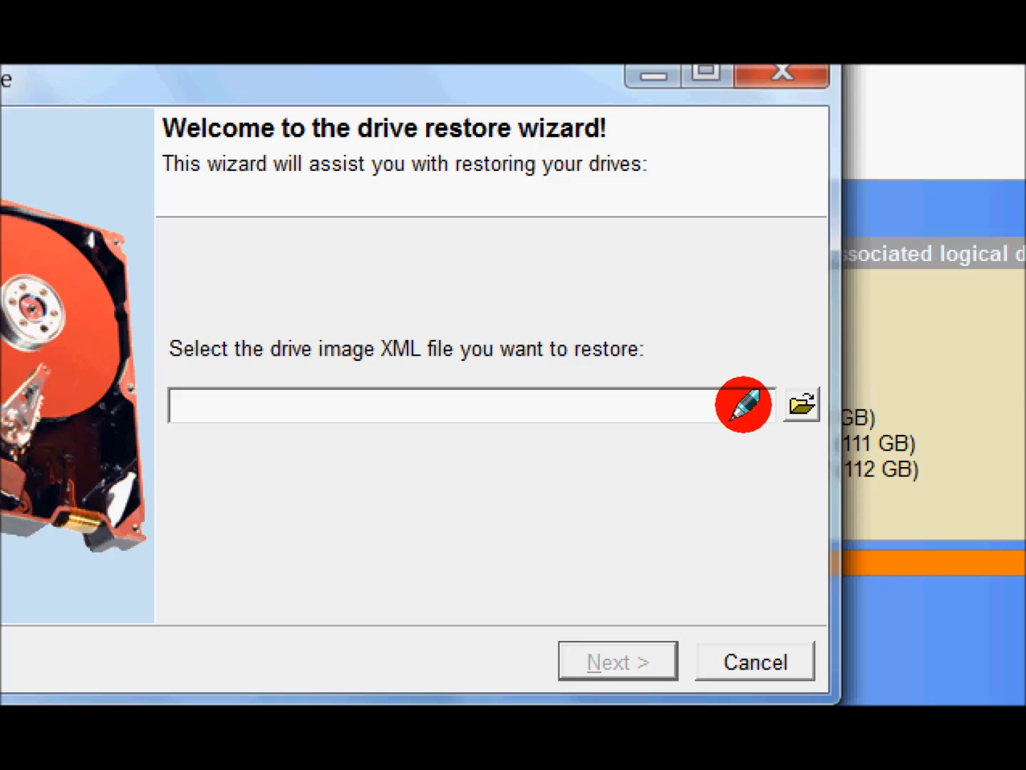
click(802, 405)
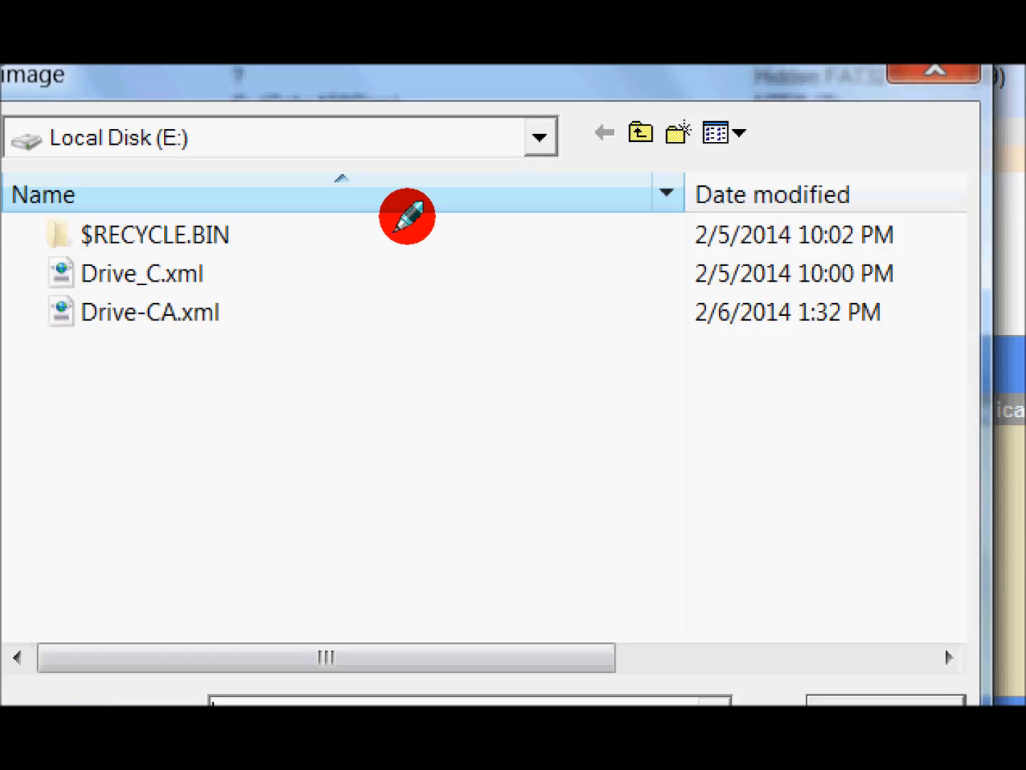
click(394, 253)
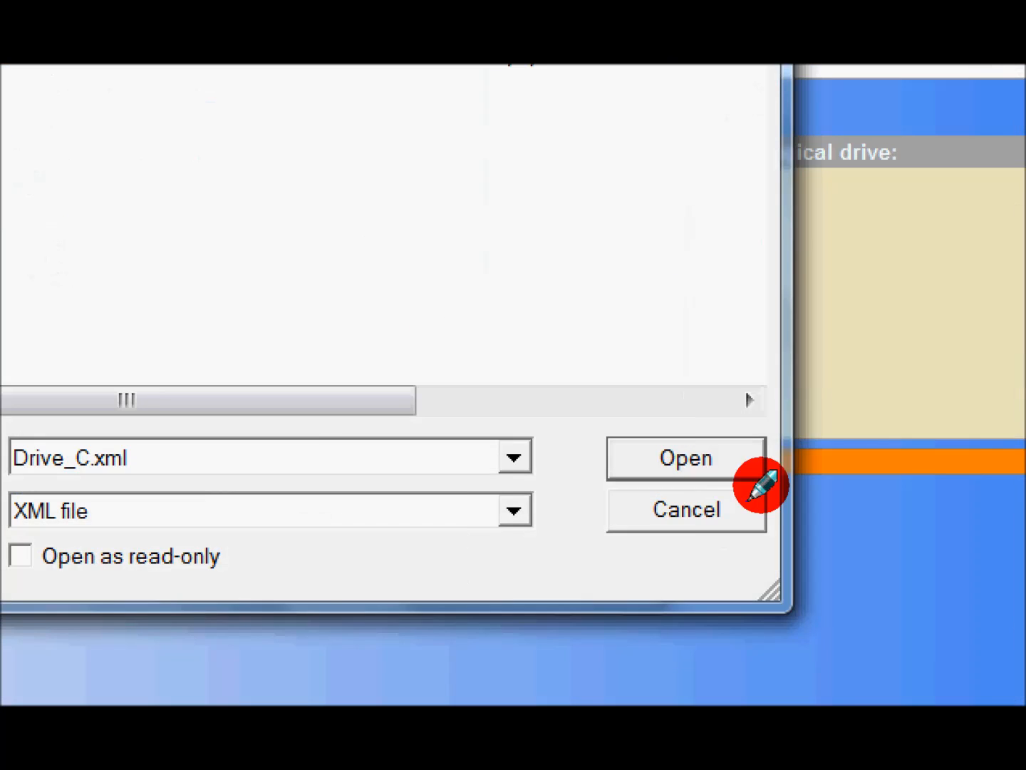
click(757, 471)
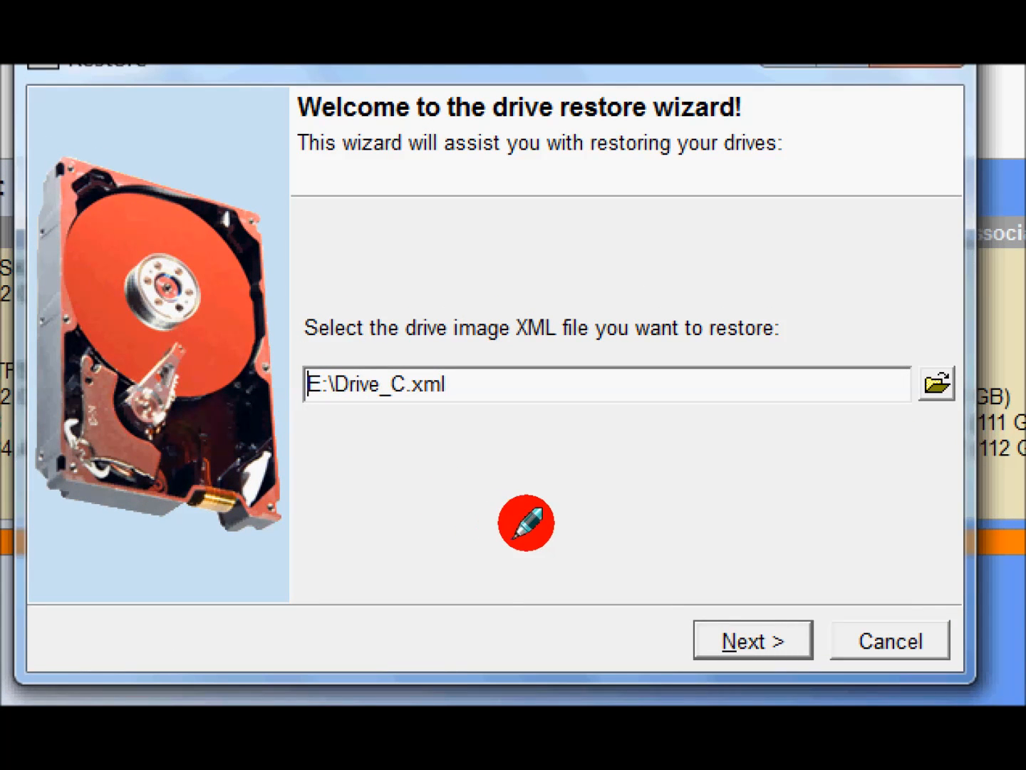
key(Return)
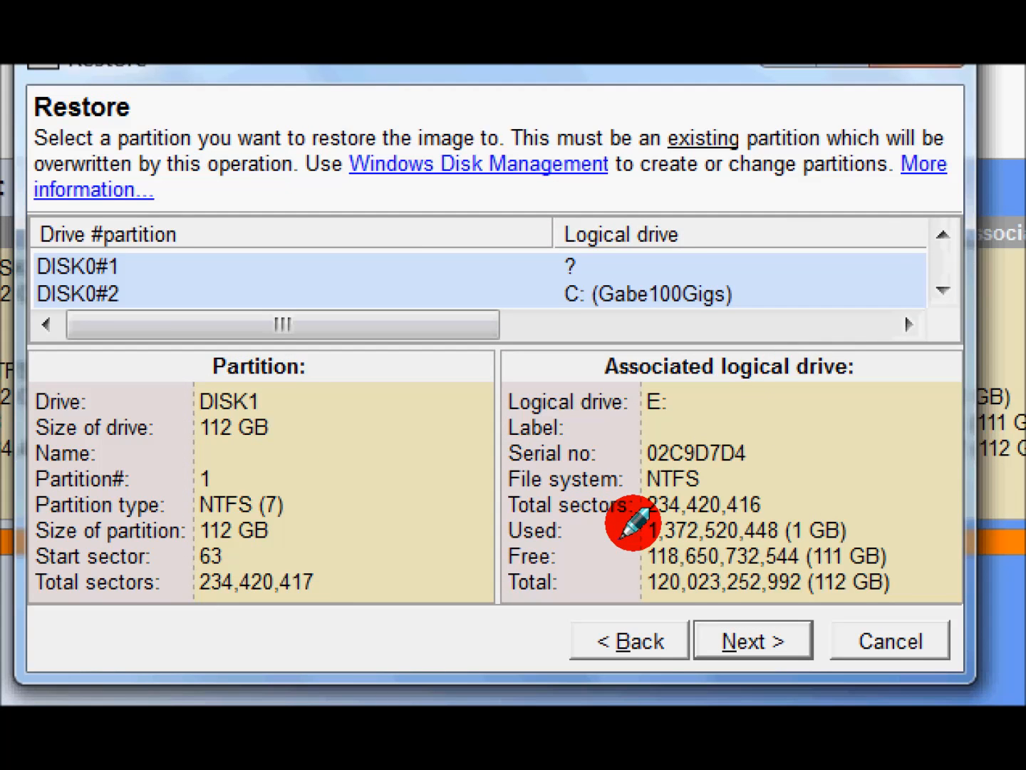
click(456, 294)
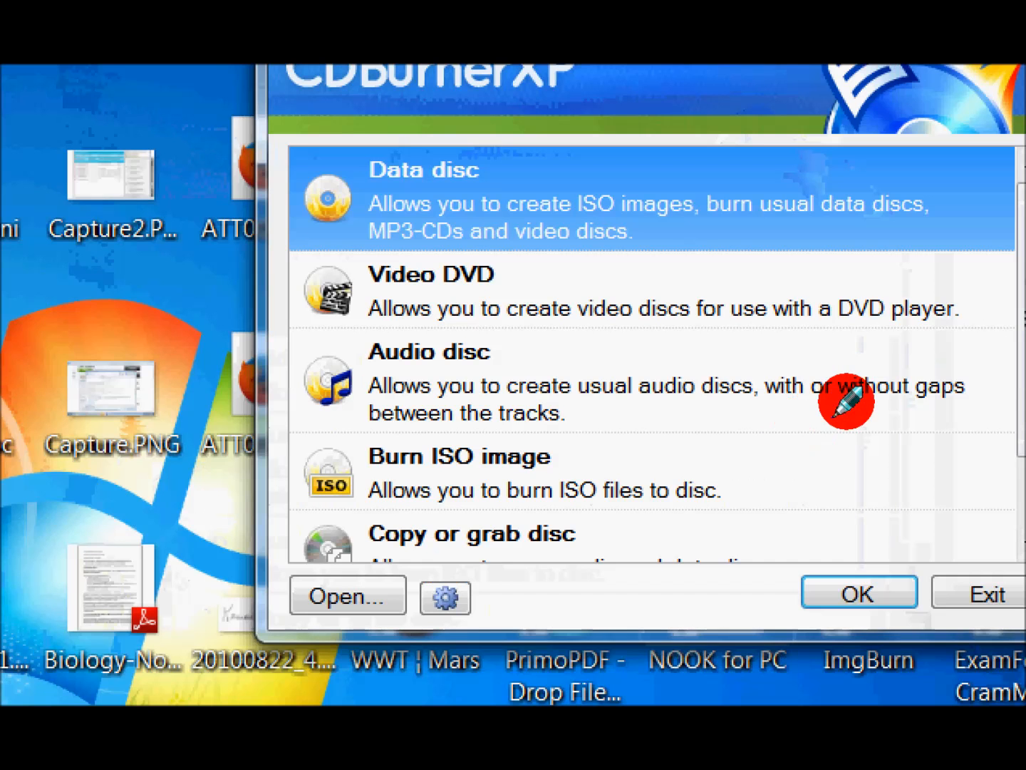
In CDBurnerXP, create a data disc compilation and add the BizArticles, BizDocs and Calibre Library folders from drive C:
click(858, 593)
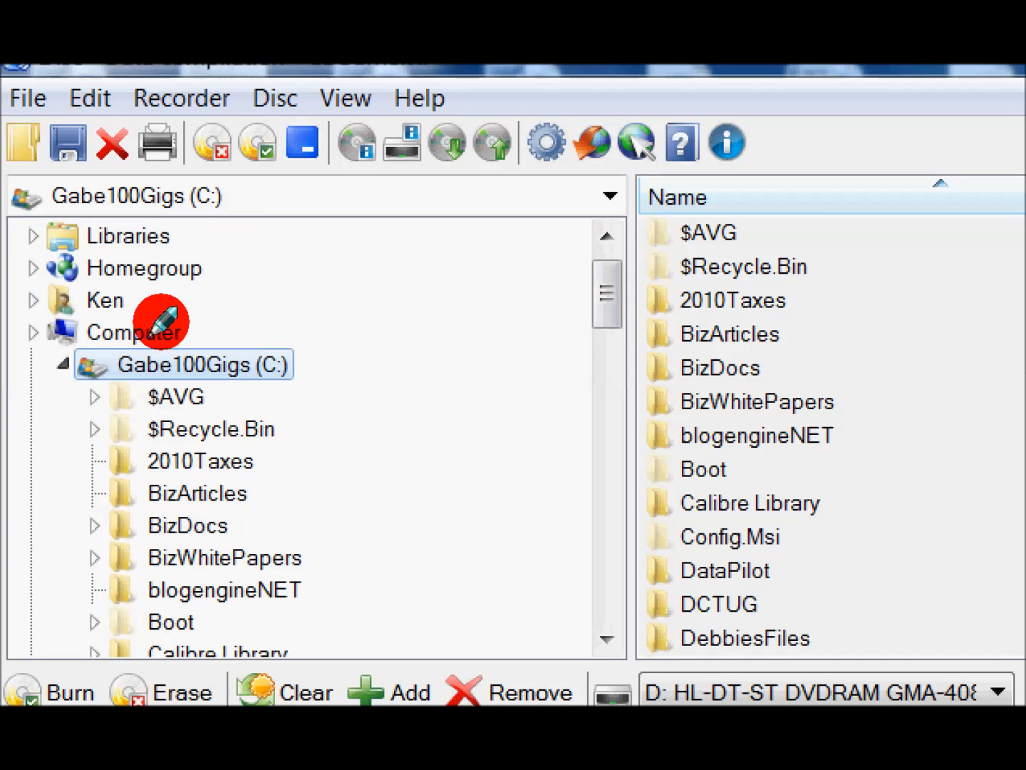
drag(196, 493, 240, 621)
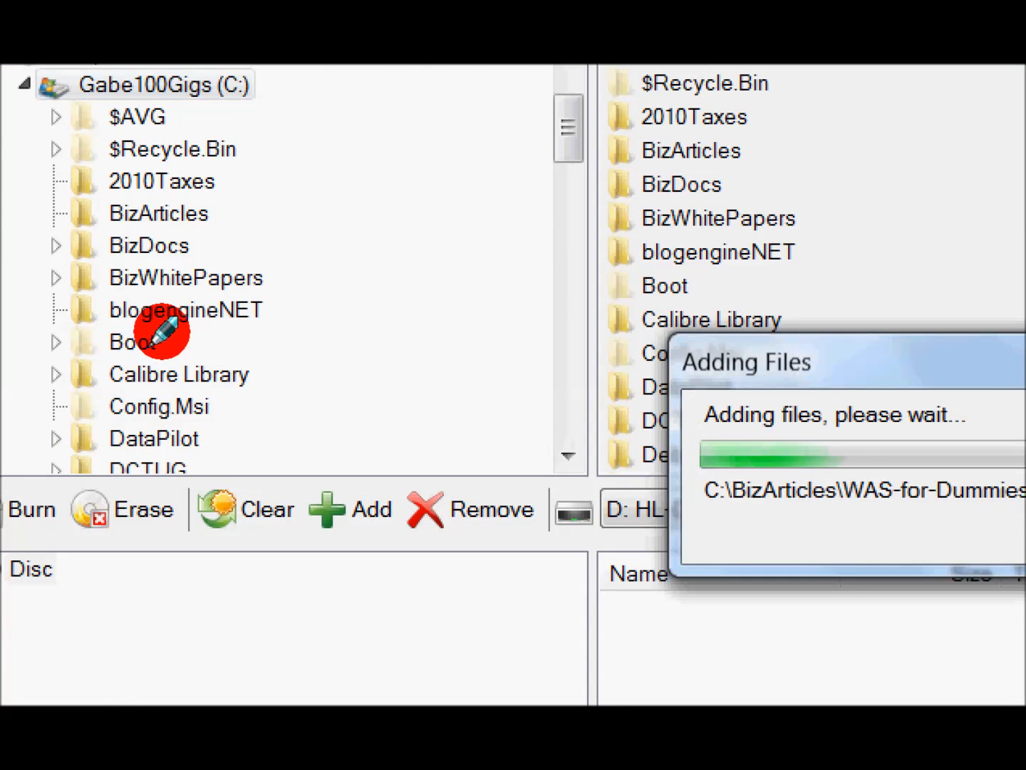
scroll(171, 331, up, 1)
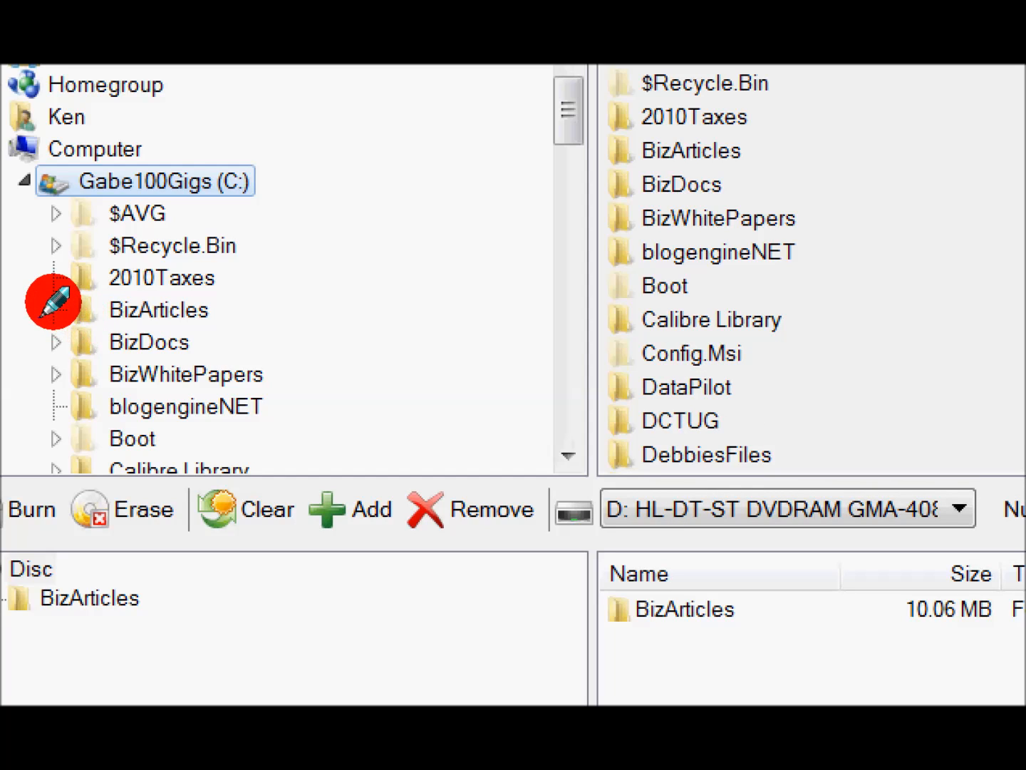
drag(74, 333, 700, 577)
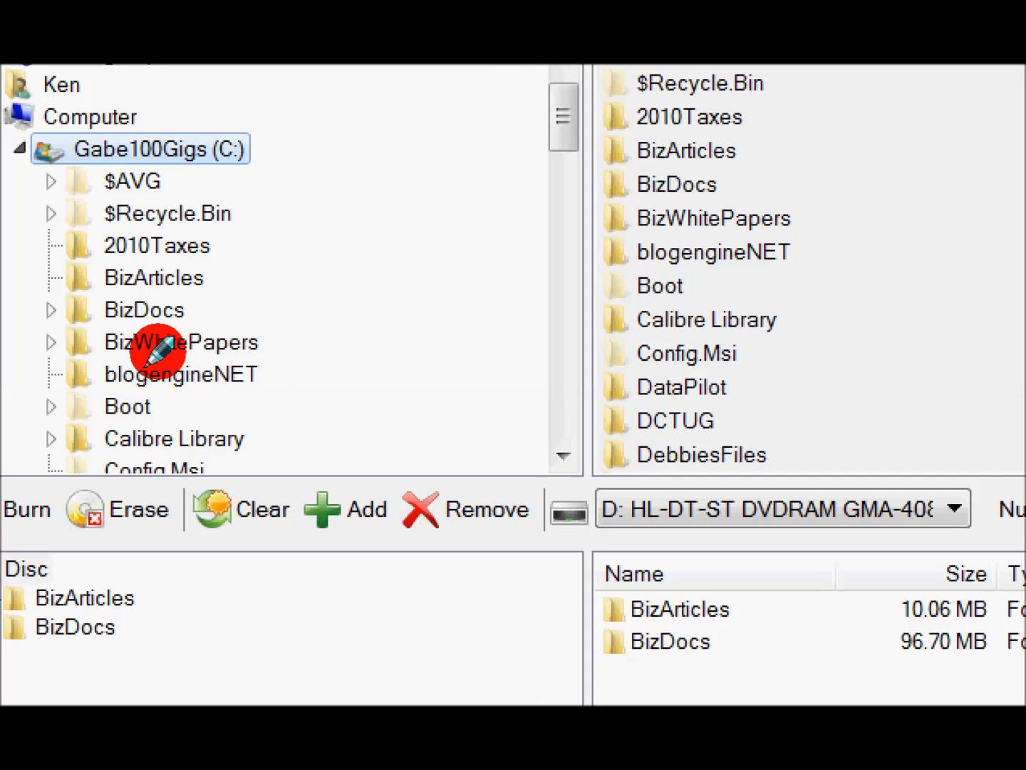
drag(78, 438, 107, 627)
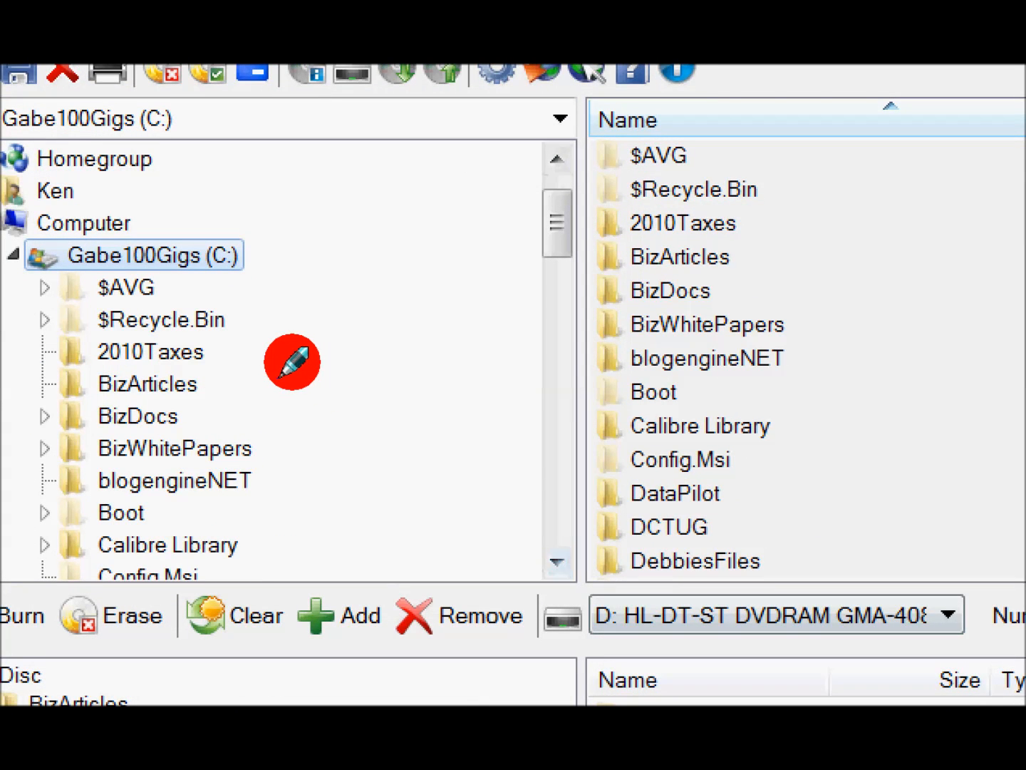
Add the Music folder inside iTunes on drive C: to the disc compilation
scroll(291, 361, down, 9)
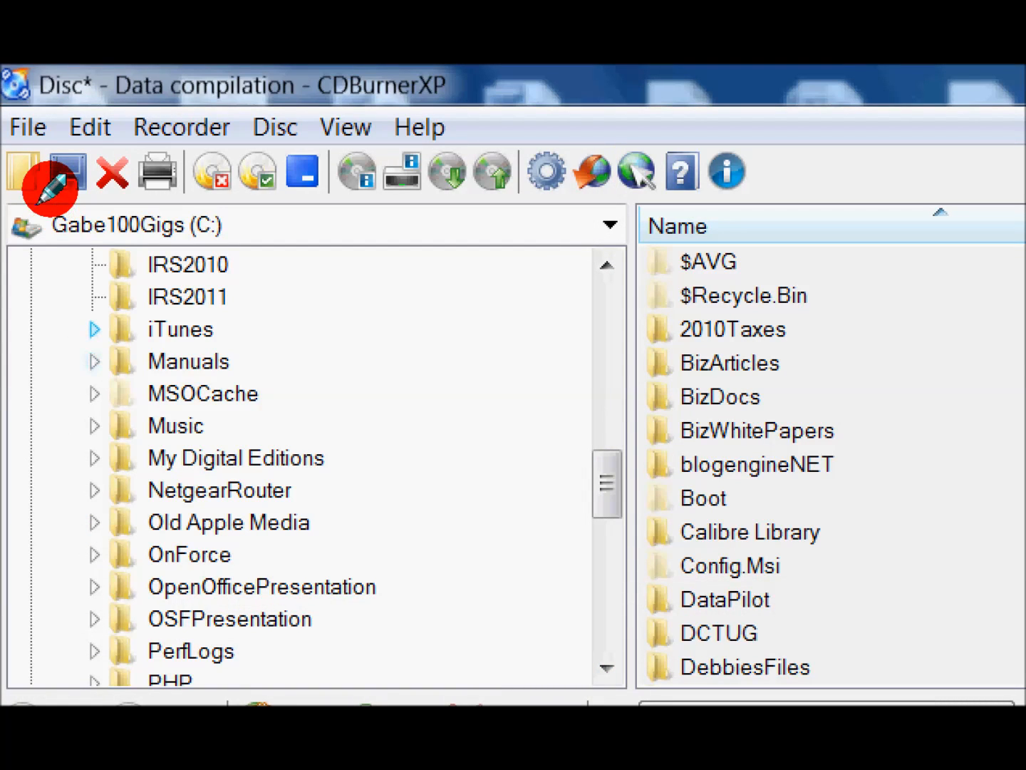
click(94, 329)
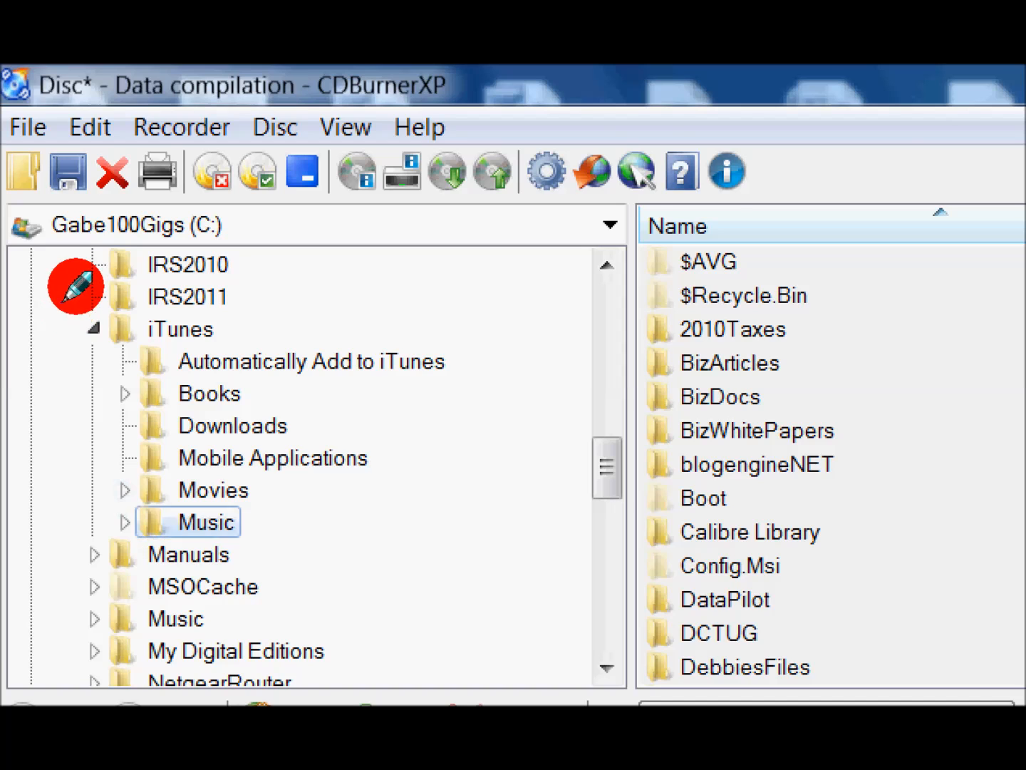
drag(96, 466, 84, 460)
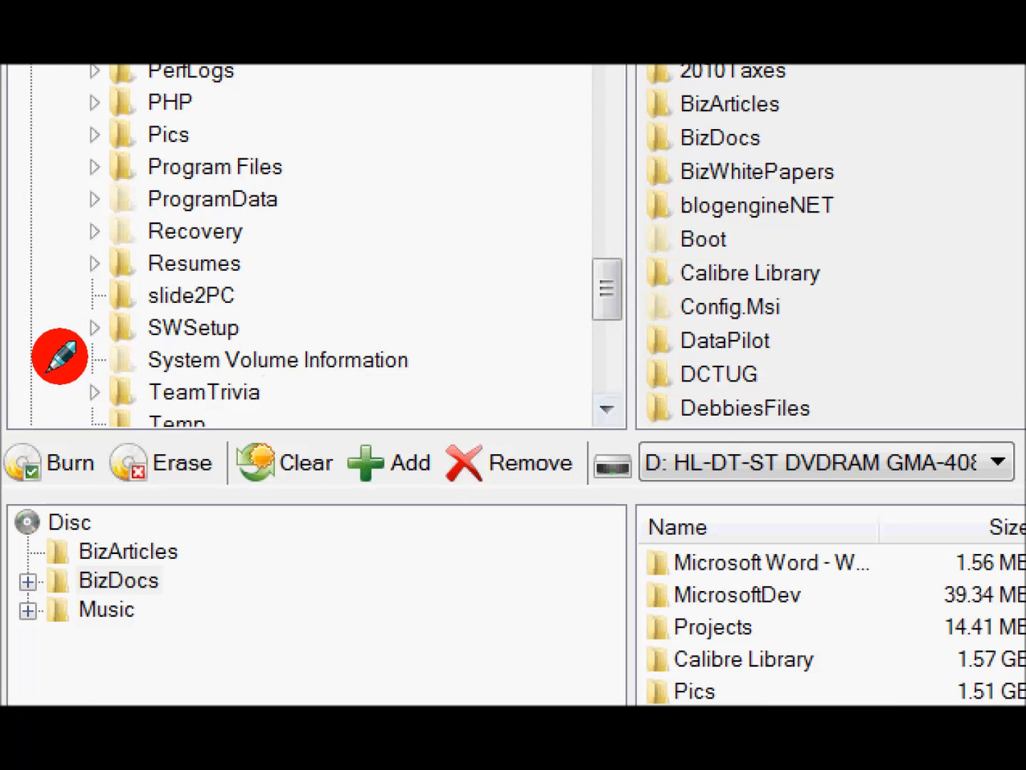
Burn the compilation with disc spanning, splitting it across DVD-R Single Layer (4.7 GB) discs and using as few as possible
click(69, 474)
click(69, 474)
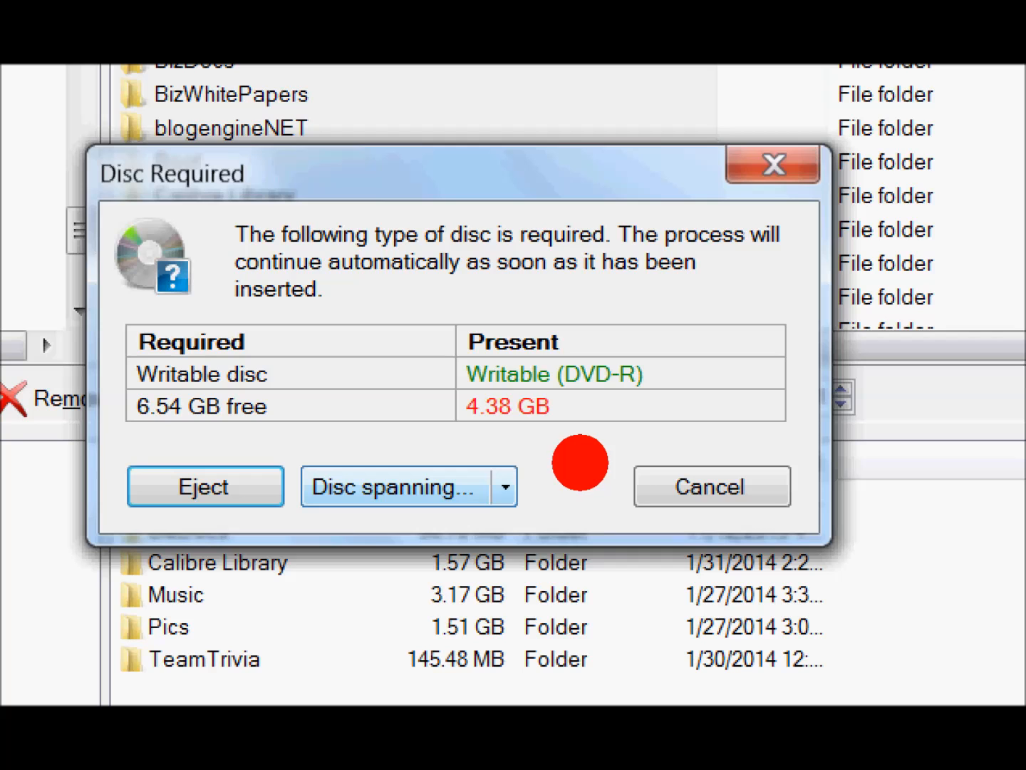
click(506, 486)
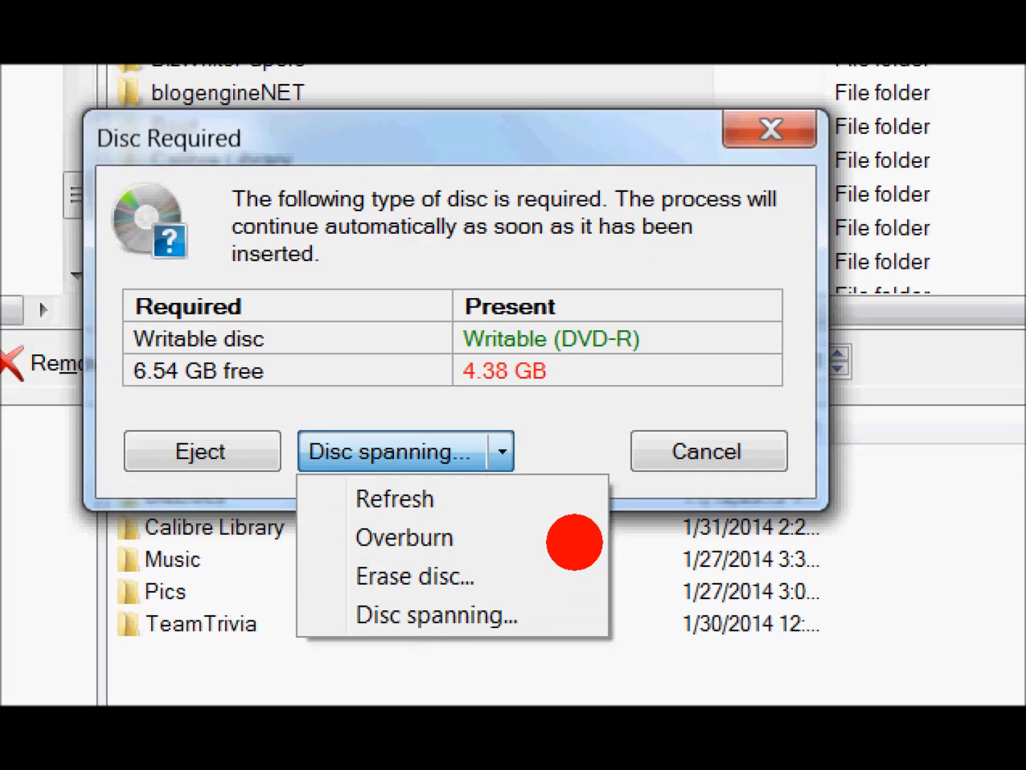
click(456, 615)
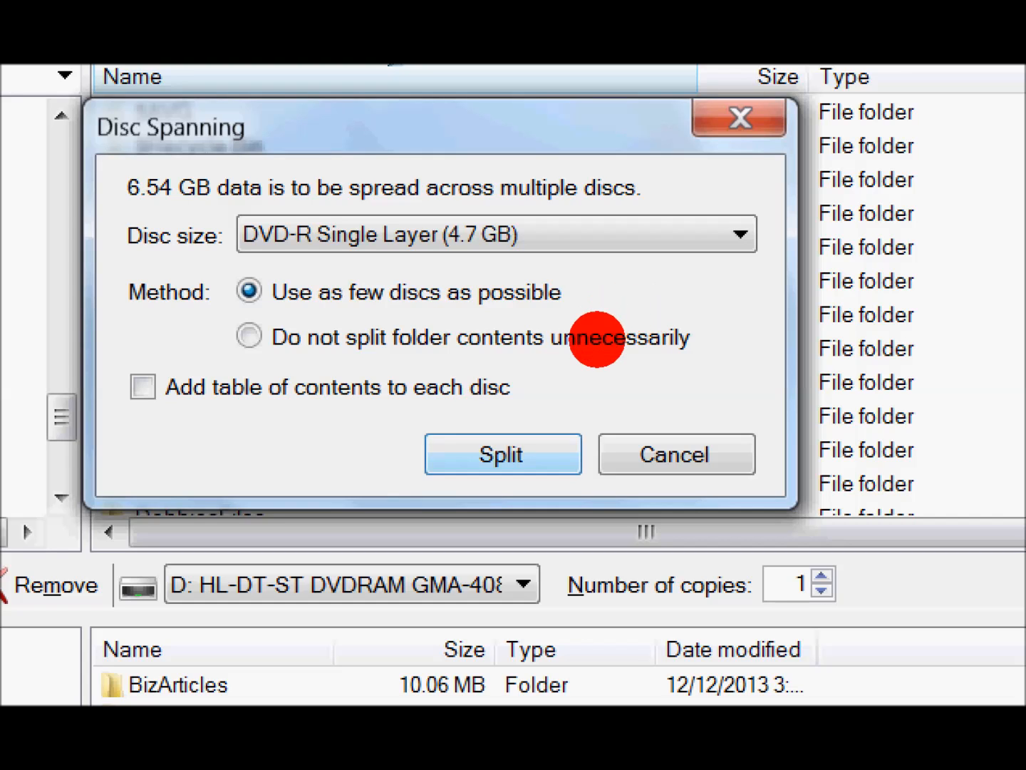
key(Return)
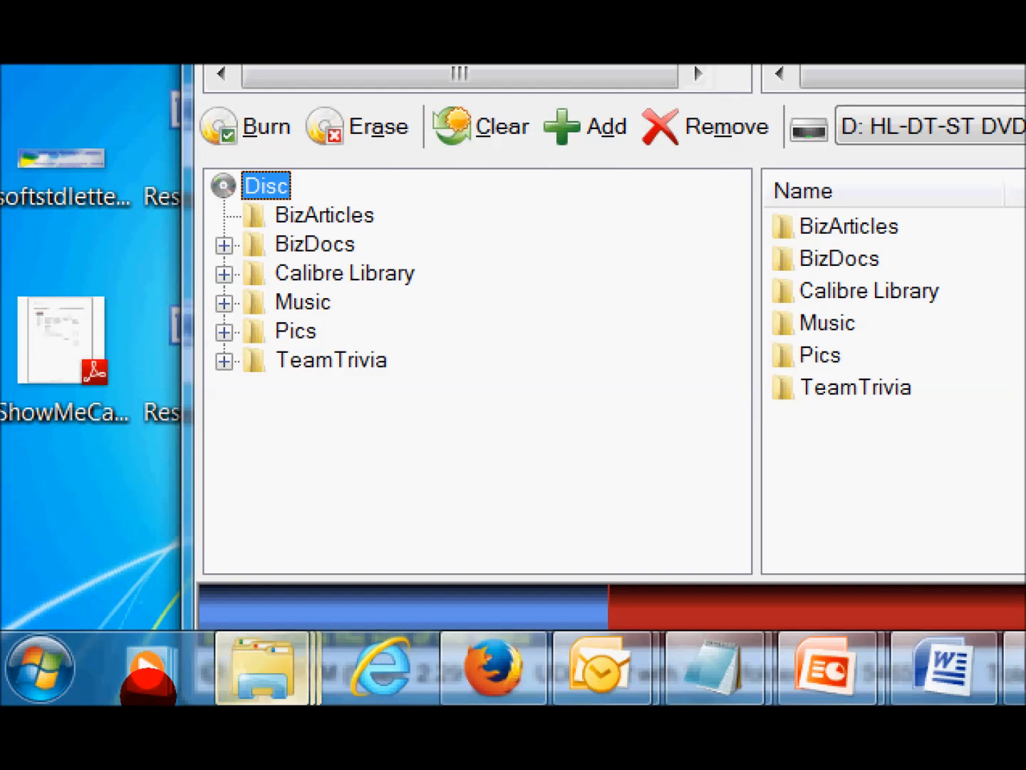
Switch to the Windows Explorer window at C:\OSFPresentation, open DVD RW Drive (D:) Disc (2), and show its files as medium icons
click(263, 667)
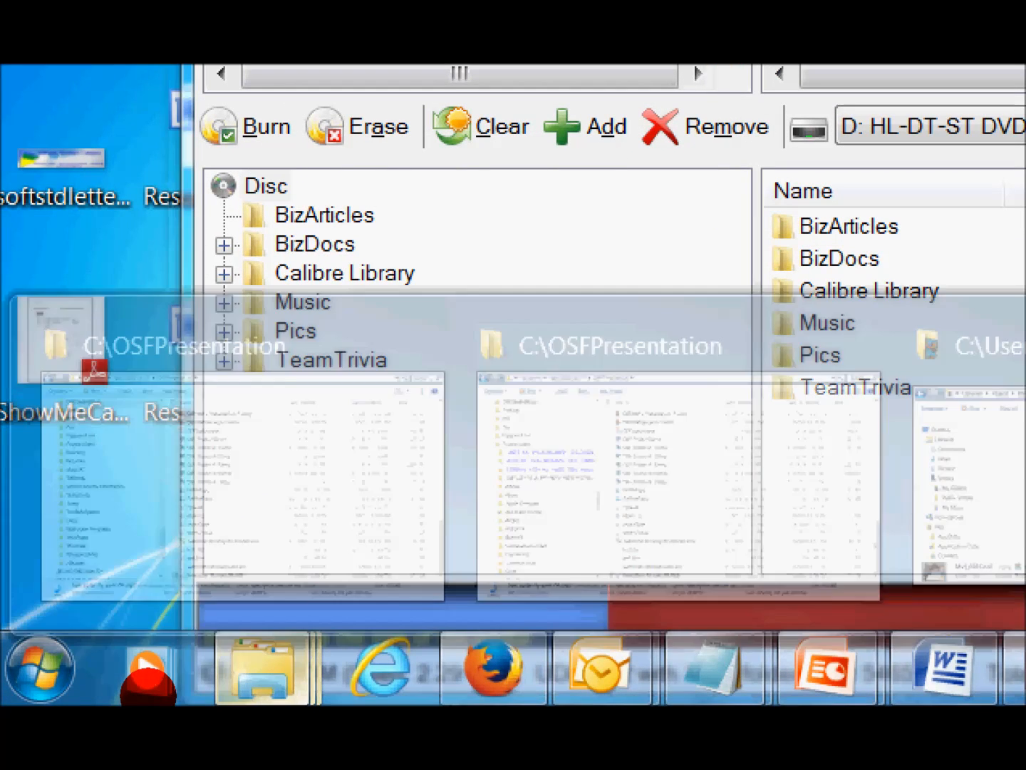
mouse_move(171, 554)
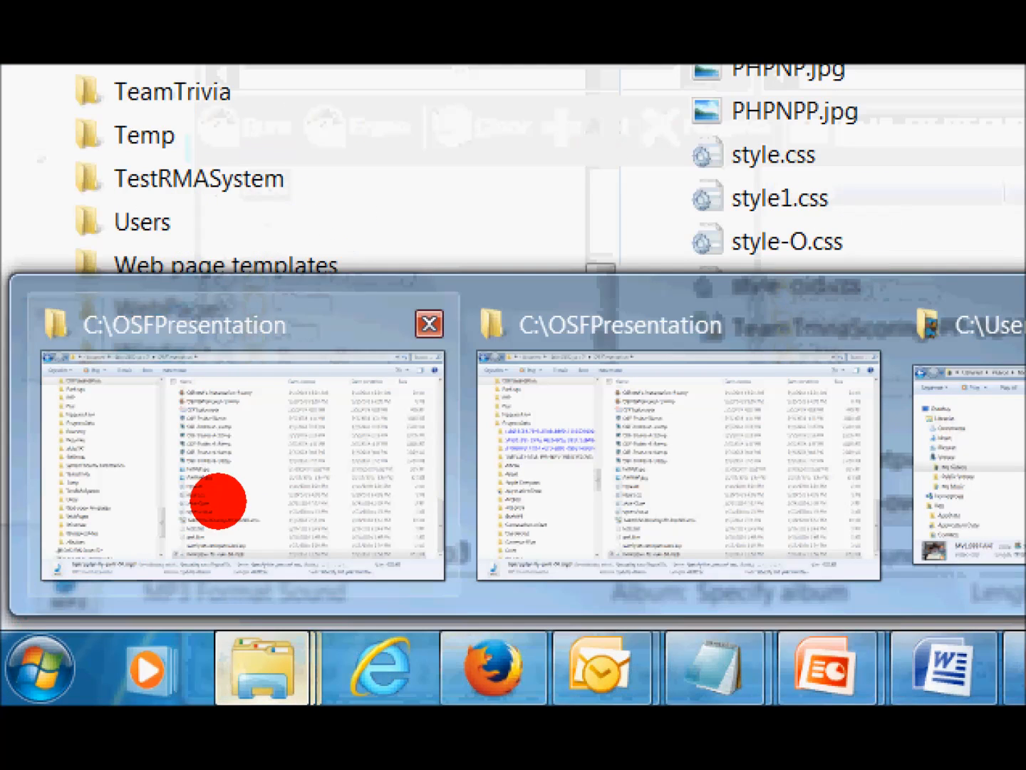
click(182, 513)
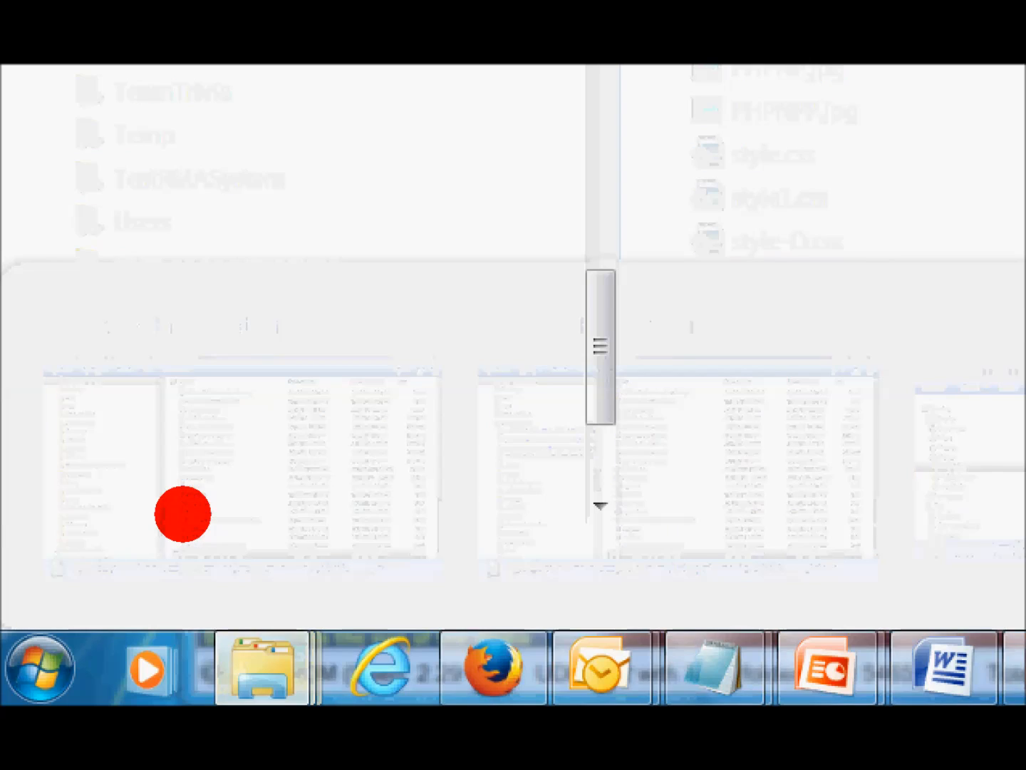
scroll(182, 514, down, 2)
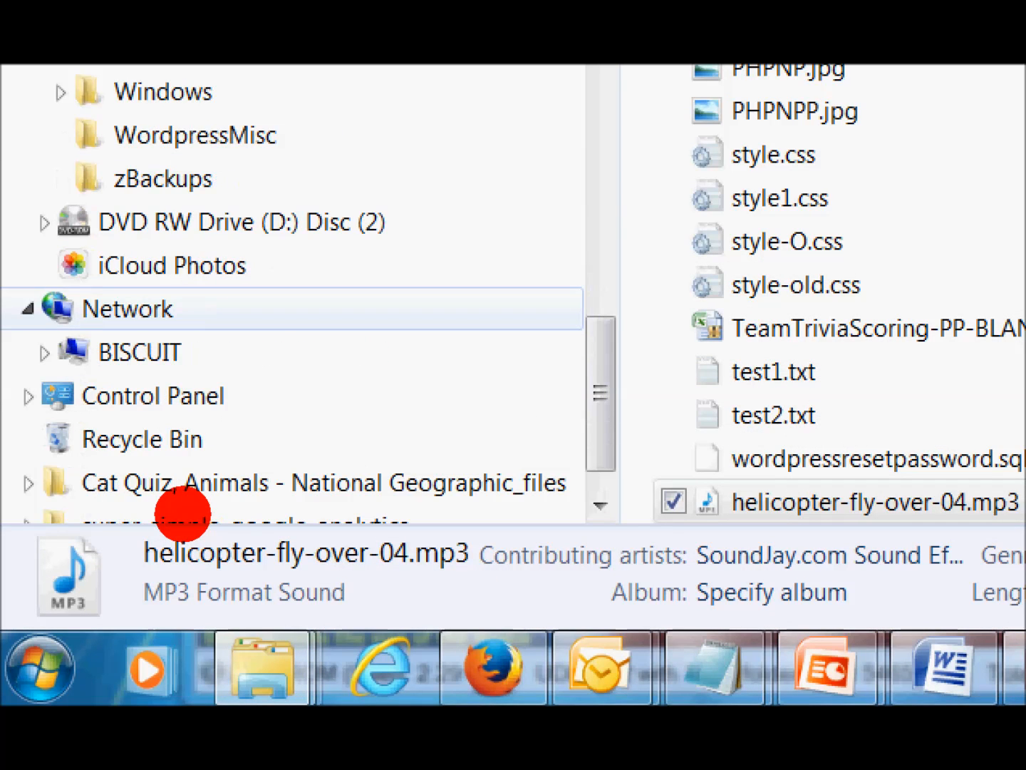
click(242, 222)
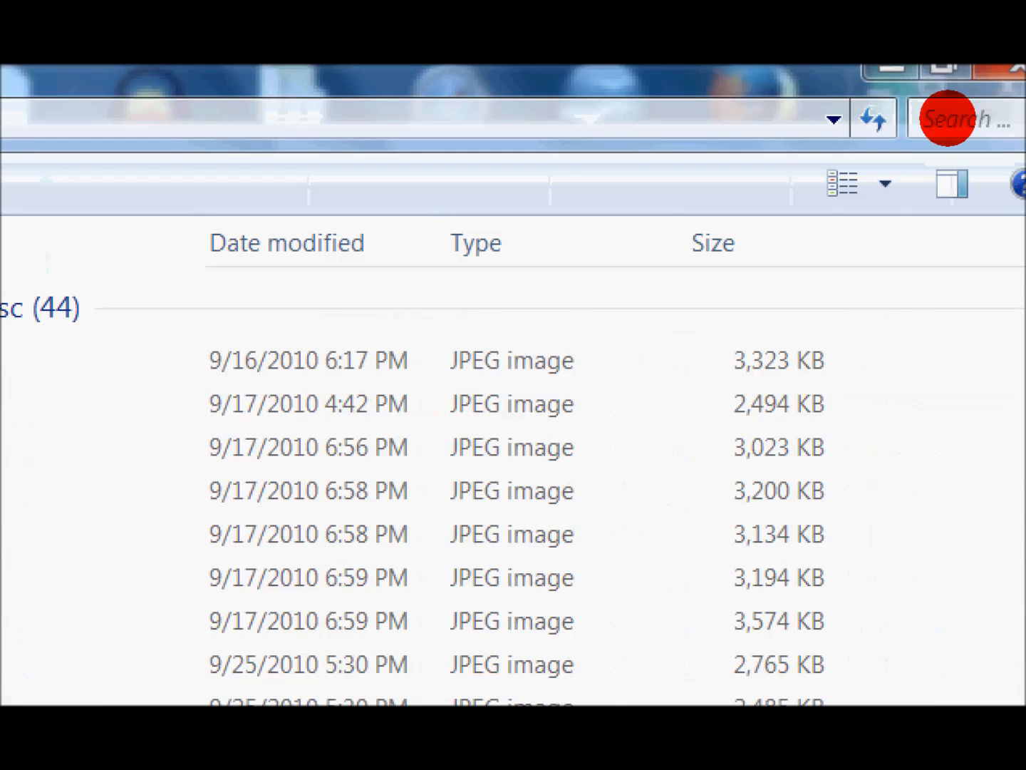
click(886, 184)
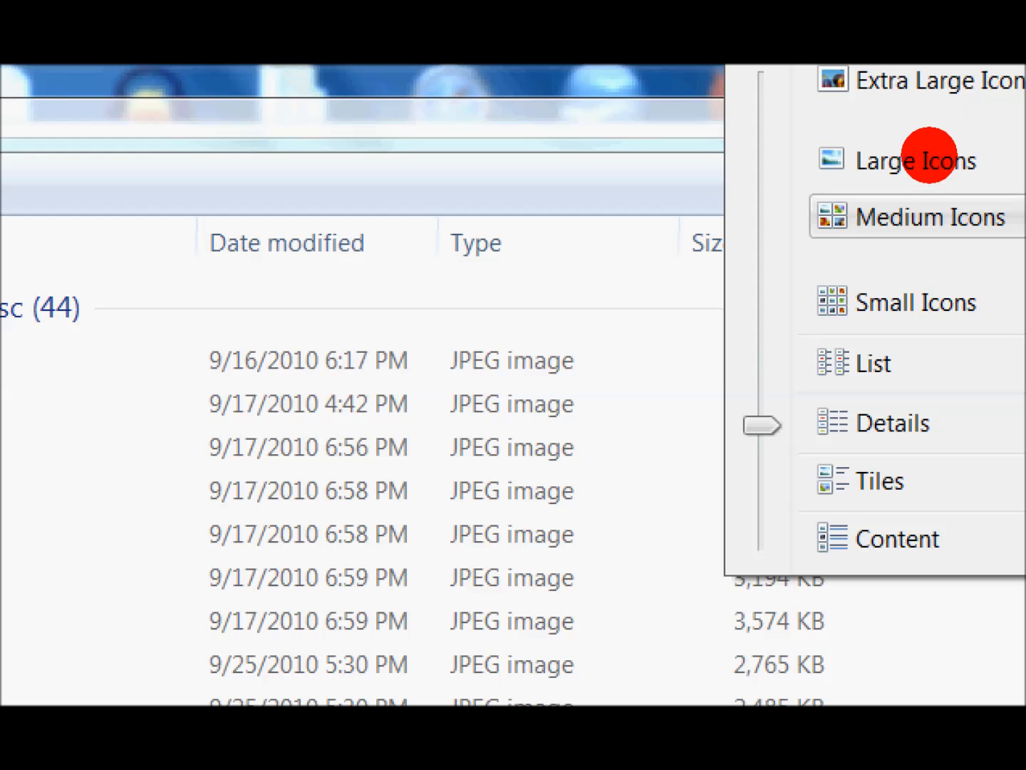
click(919, 216)
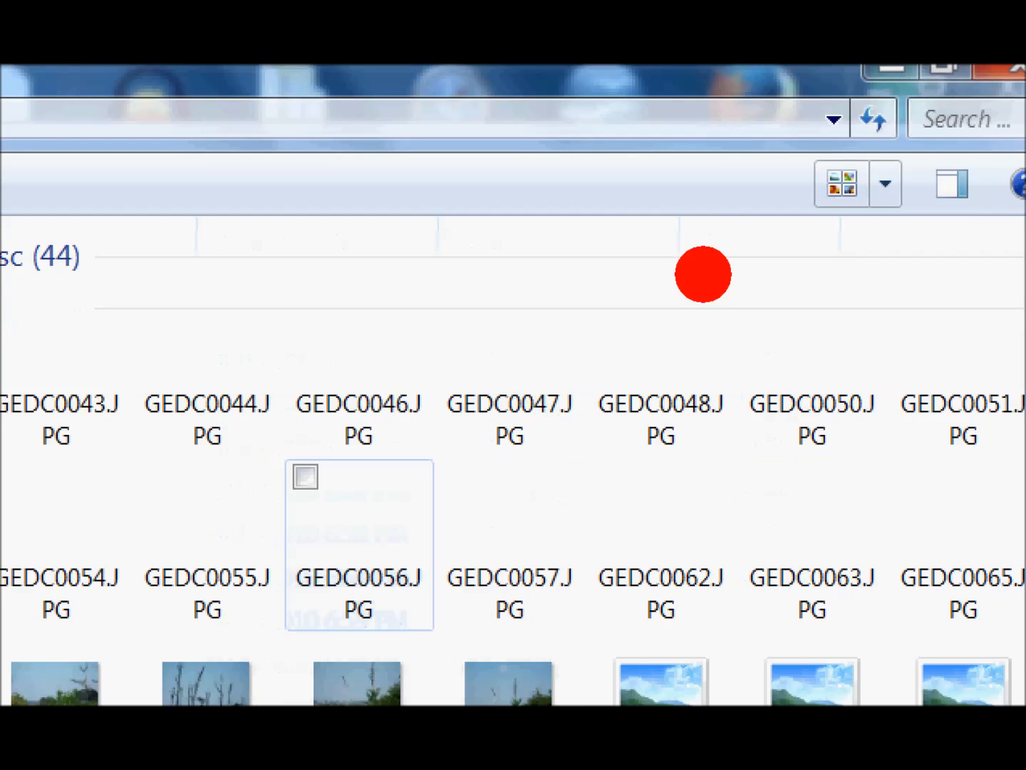